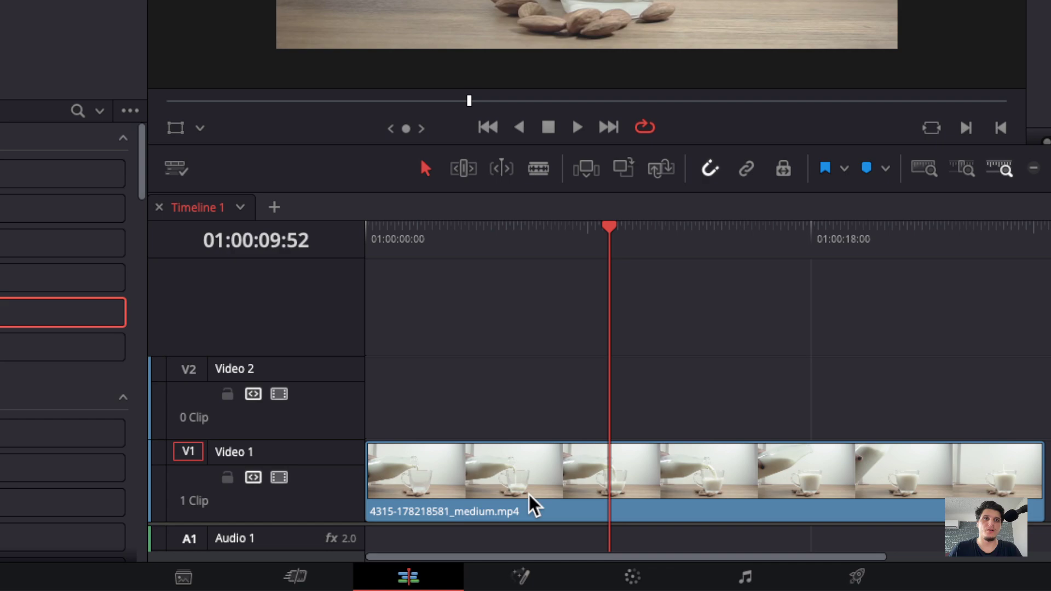
Enable Retime Controls on the milk-pouring clip on Video 1
left_click(512, 525)
right_click(512, 517)
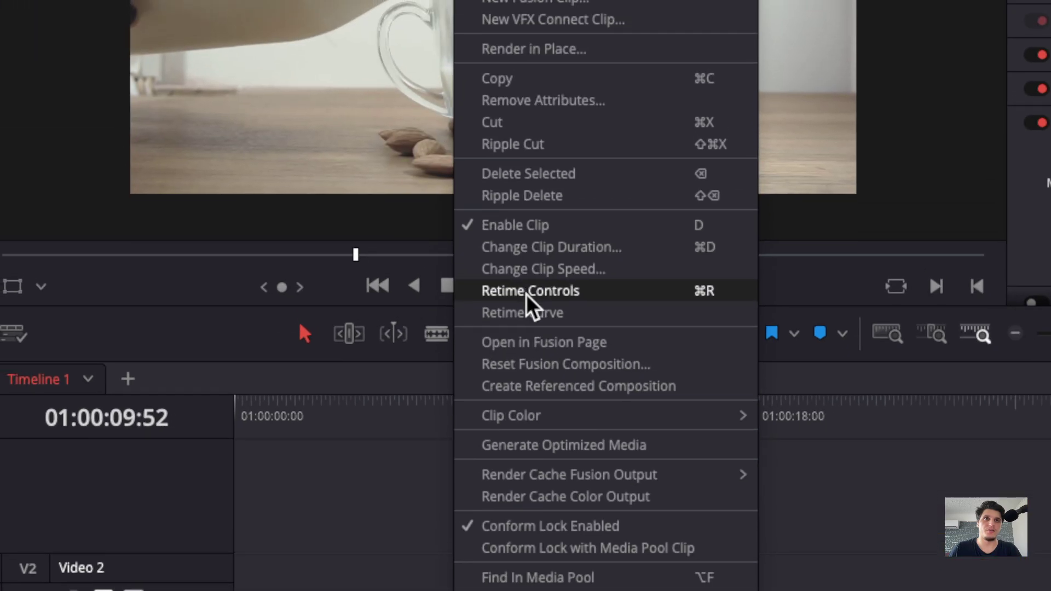
left_click(531, 291)
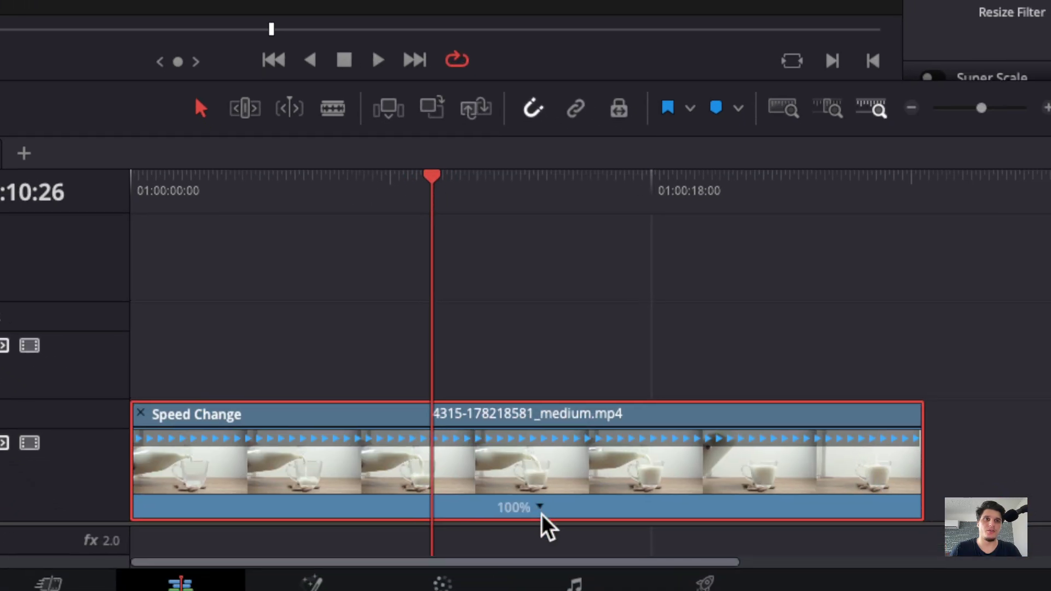
Add speed points at the playhead positions on the clip
left_click(622, 553)
left_click(528, 360)
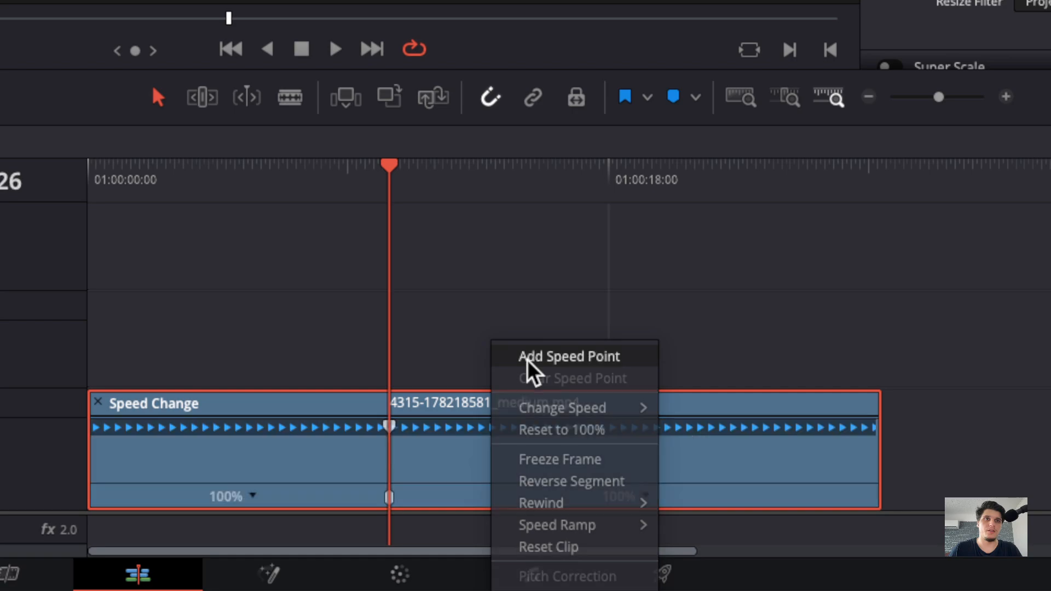
left_click(538, 246)
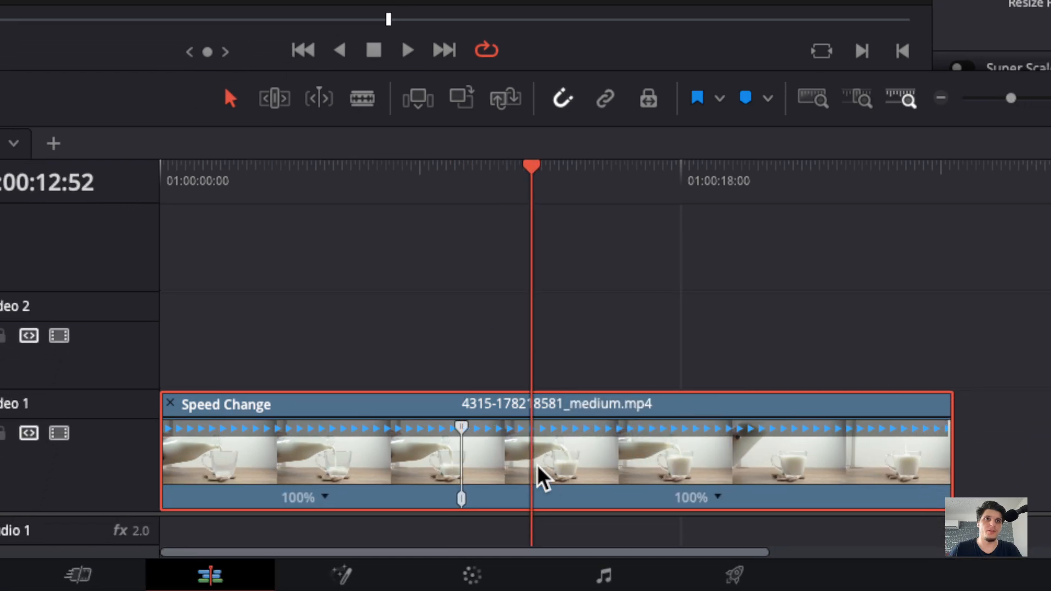
left_click(581, 500)
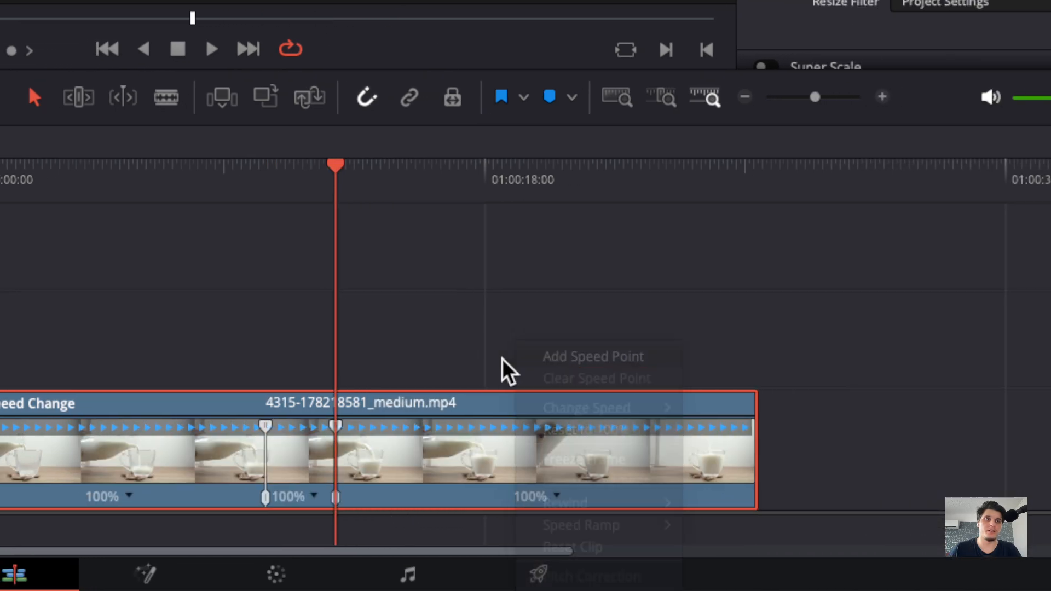
left_click(532, 359)
Slow the section after the first speed point to 10% and set Retime Process to Optical Flow
left_click(530, 502)
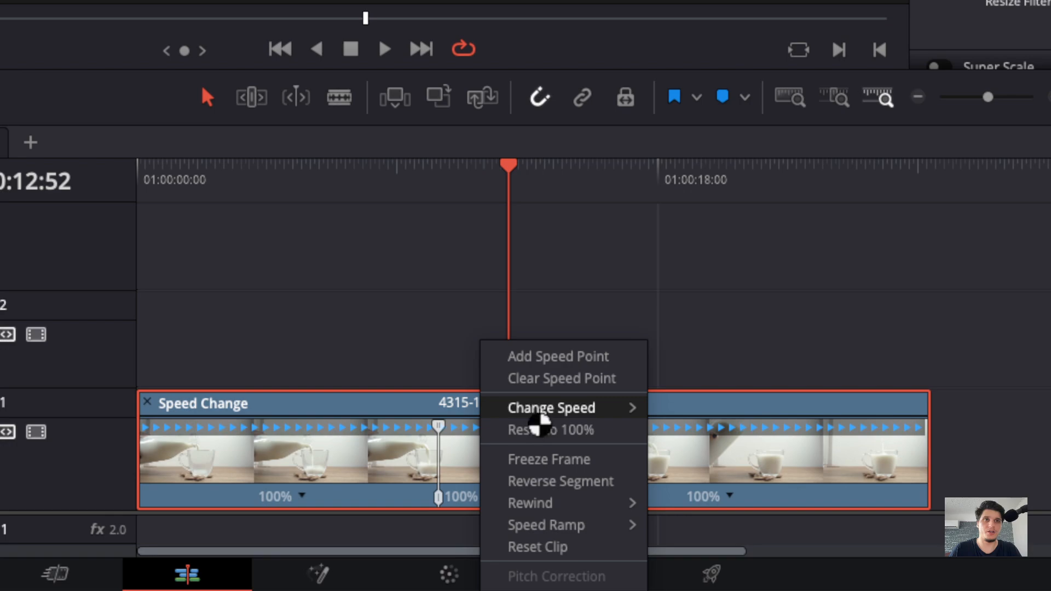
mouse_move(551, 409)
left_click(665, 361)
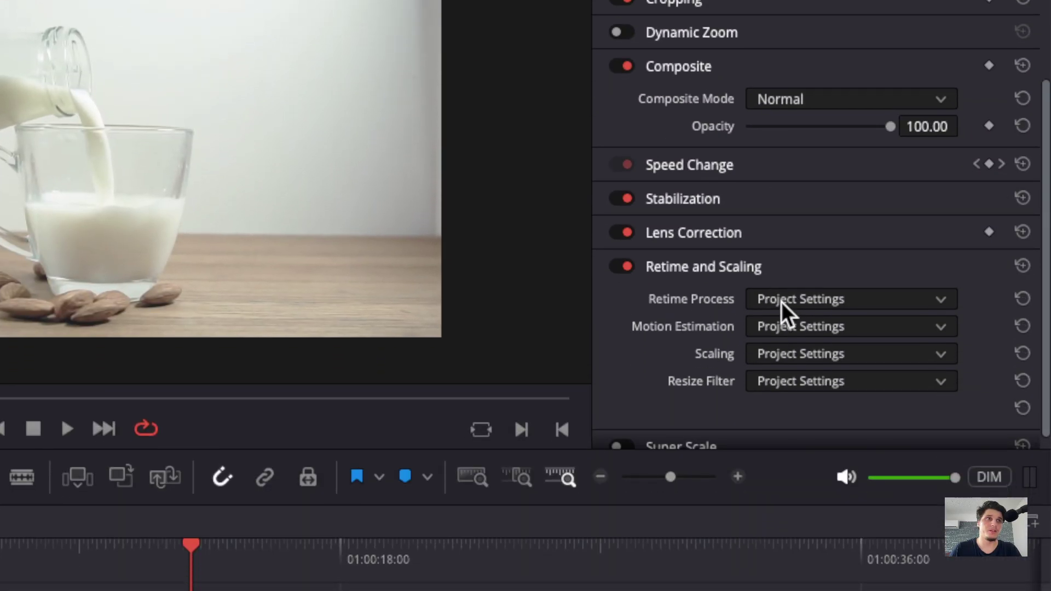
left_click(765, 301)
left_click(798, 299)
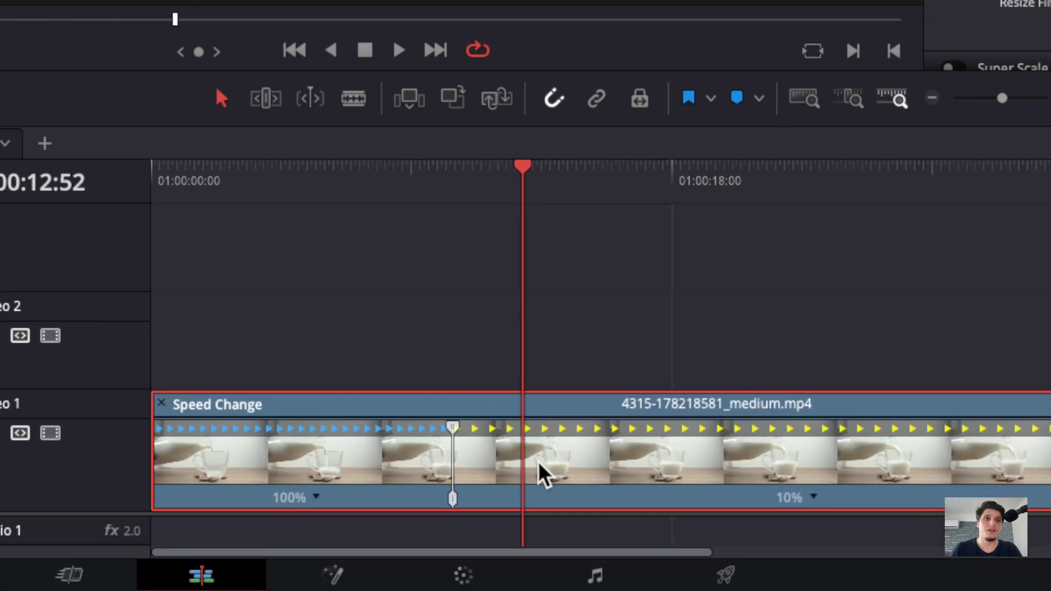
Display the clip's Retime Speed curve beneath it in the timeline
right_click(528, 459)
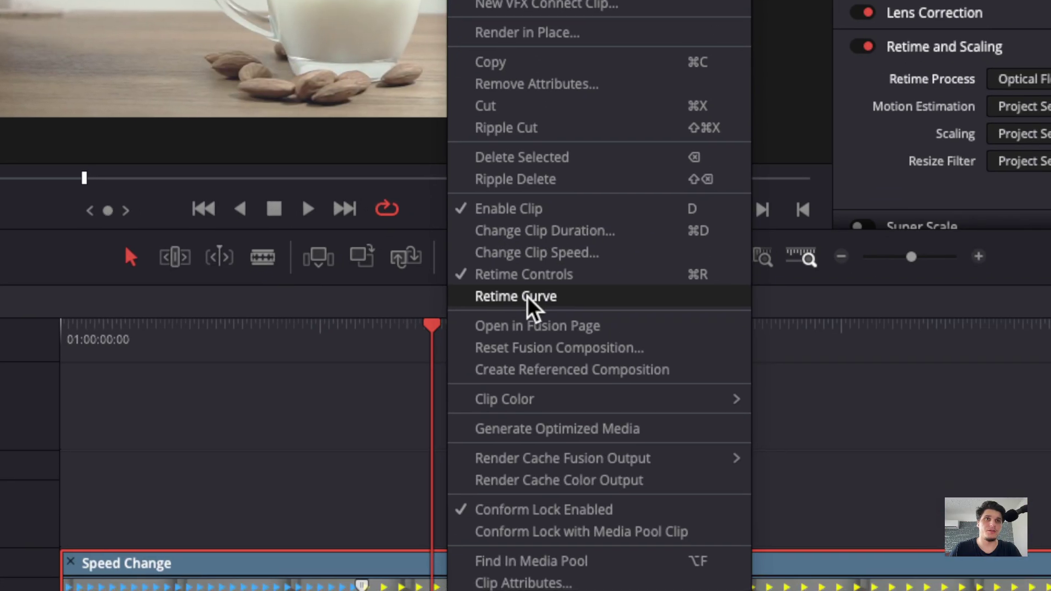
left_click(528, 296)
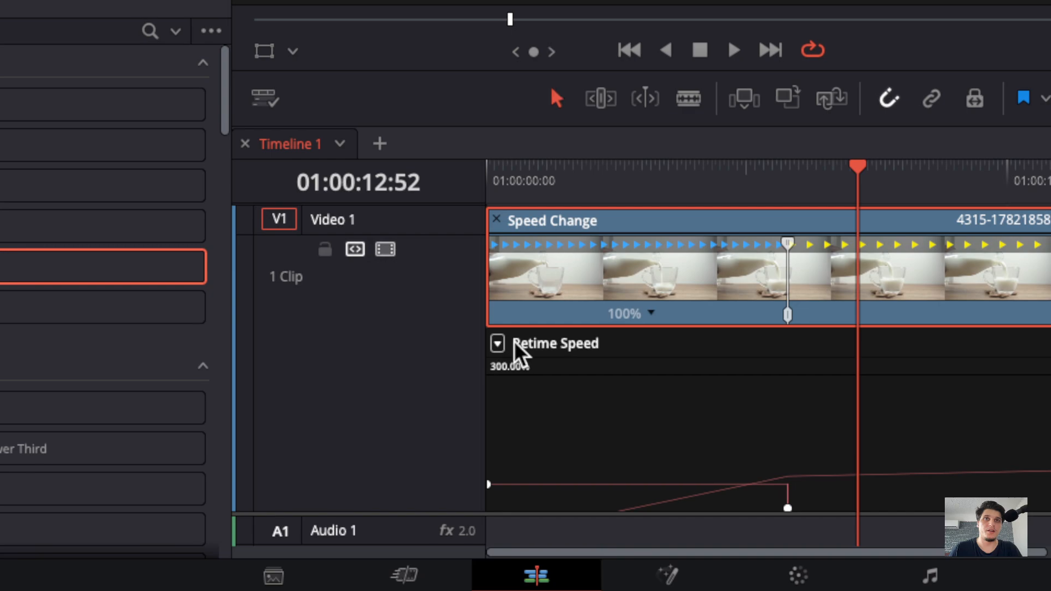
left_click(496, 344)
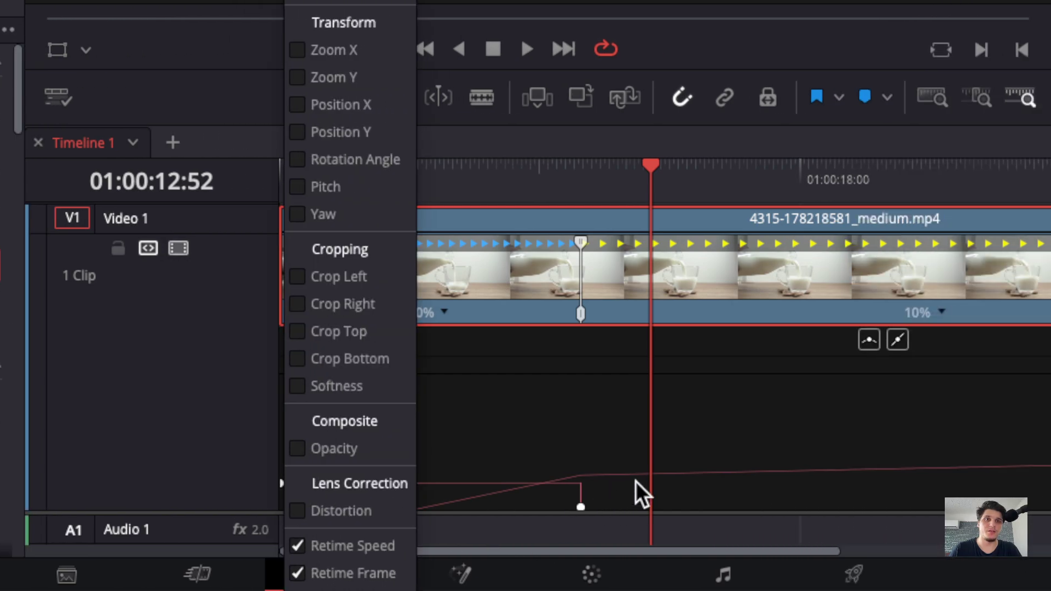
Smooth both speed-point keyframes on the Retime Speed curve into eased bezier ramps
left_click(493, 460)
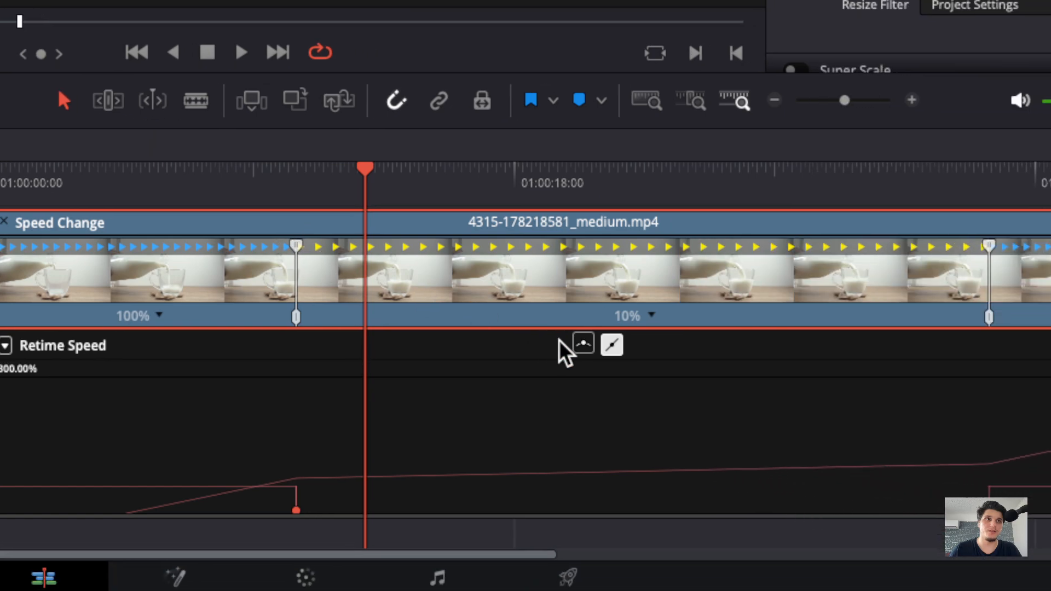
left_click(813, 341)
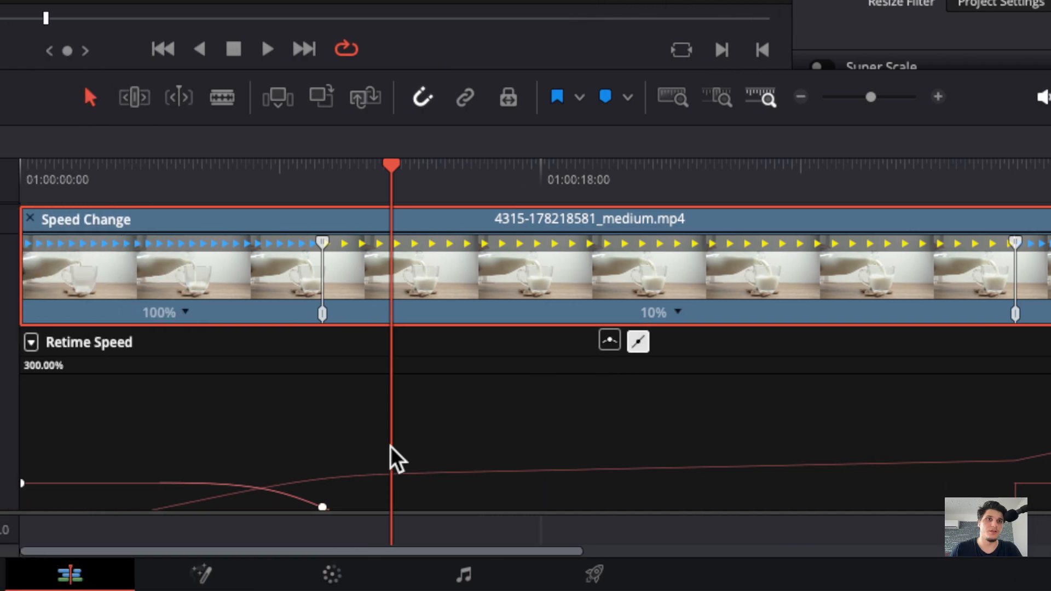
left_click(788, 503)
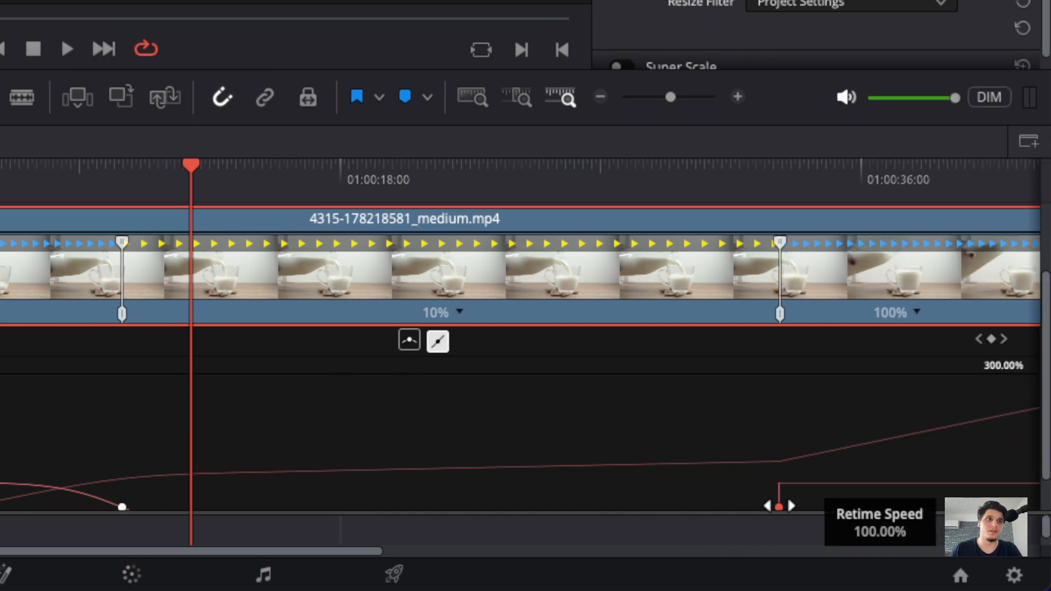
left_click(409, 341)
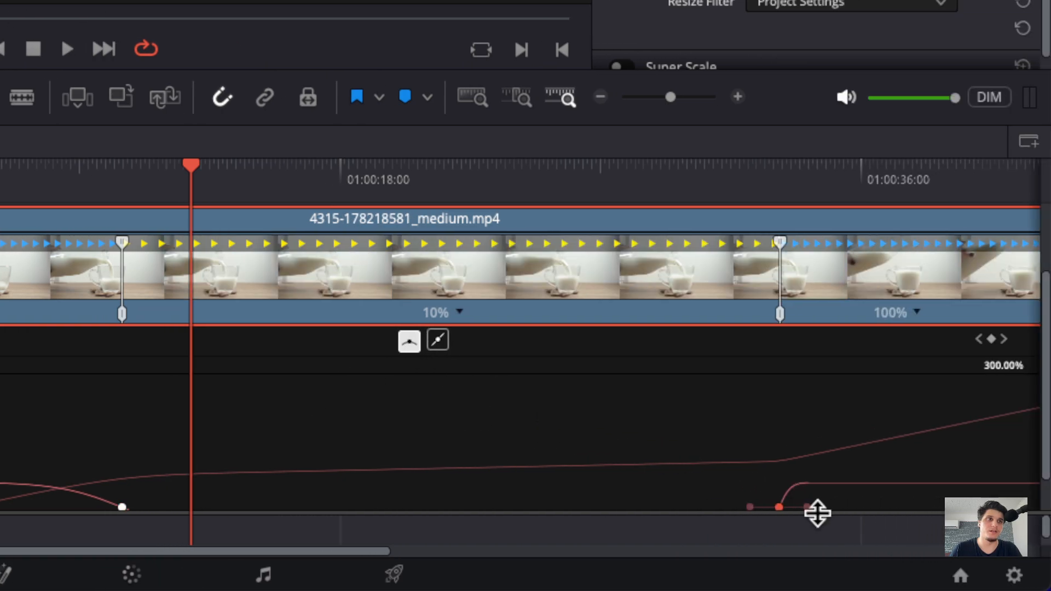